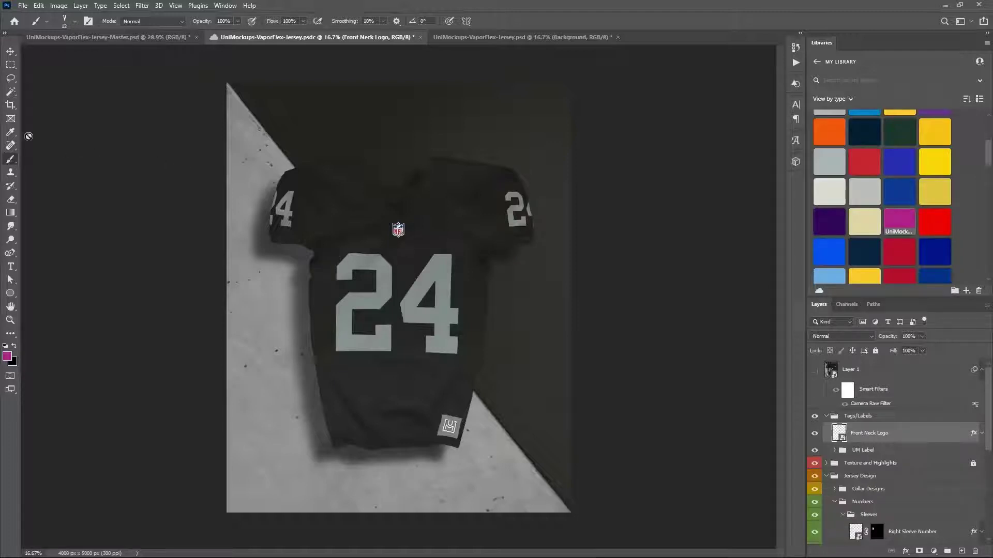
- Check the brush presets, browse Import Brushes to Desktop > Brushes, then cancel since Stitch Brush is loaded
{"action": "left_click", "coordinate": [75, 22]}
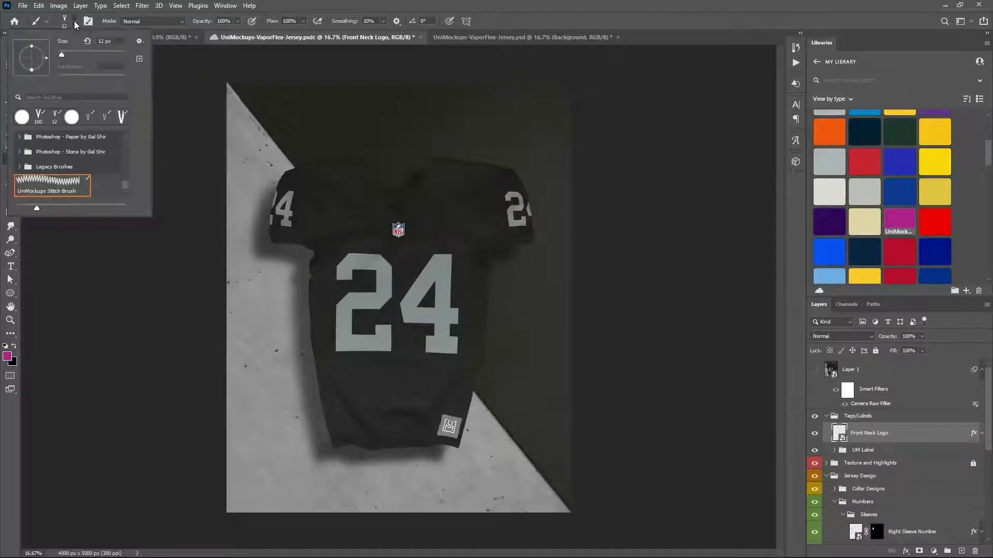
{"action": "left_click", "coordinate": [141, 43]}
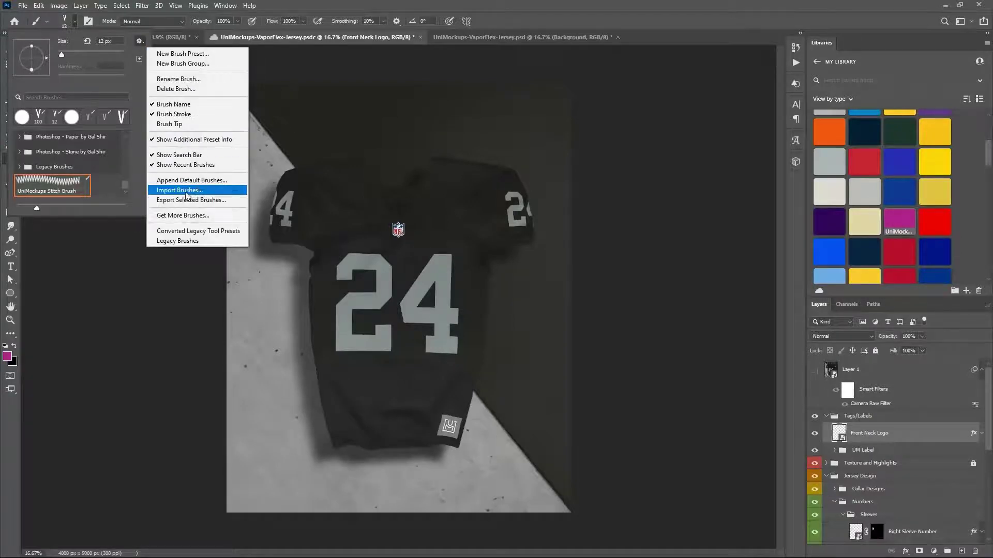
{"action": "left_click", "coordinate": [185, 195]}
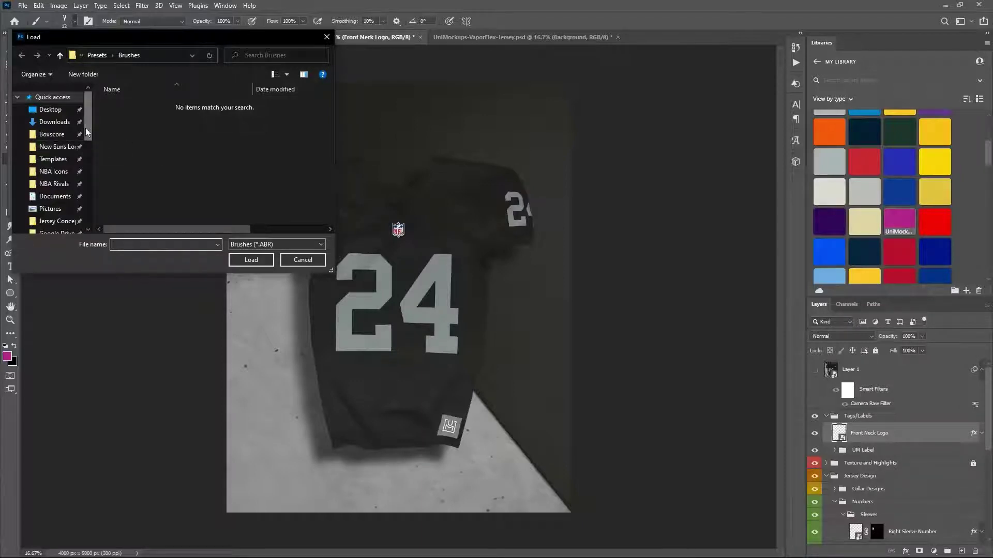
{"action": "left_click", "coordinate": [55, 122]}
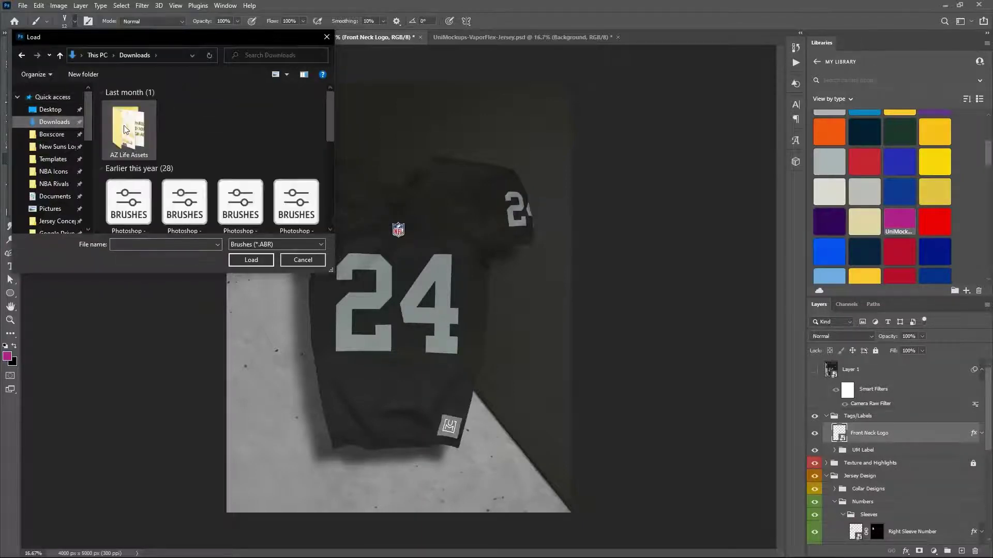
{"action": "scroll", "coordinate": [172, 144], "scroll_direction": "down", "scroll_amount": 2}
{"action": "scroll", "coordinate": [173, 143], "scroll_direction": "up", "scroll_amount": 2}
{"action": "scroll", "coordinate": [172, 141], "scroll_direction": "down", "scroll_amount": 2}
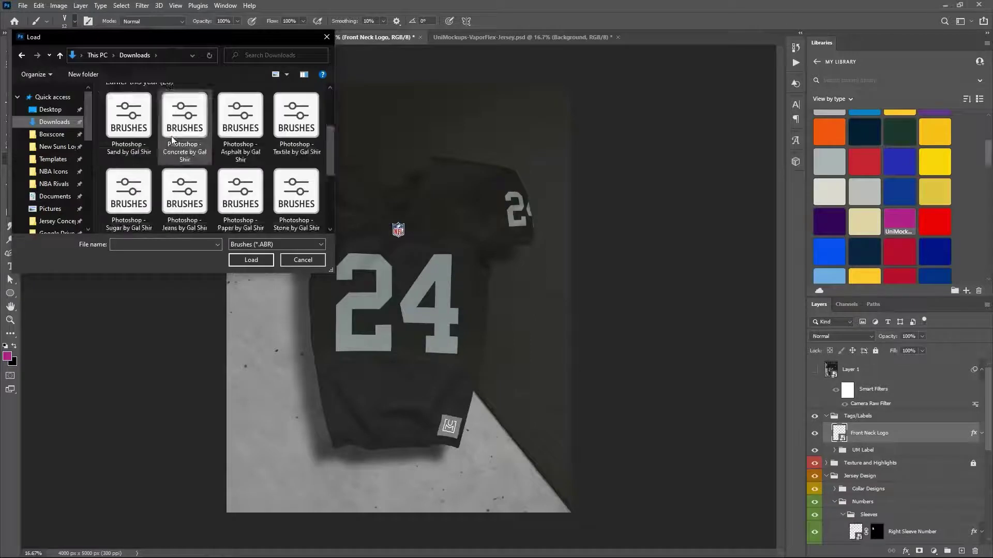
{"action": "scroll", "coordinate": [172, 140], "scroll_direction": "up", "scroll_amount": 2}
{"action": "left_click", "coordinate": [50, 110]}
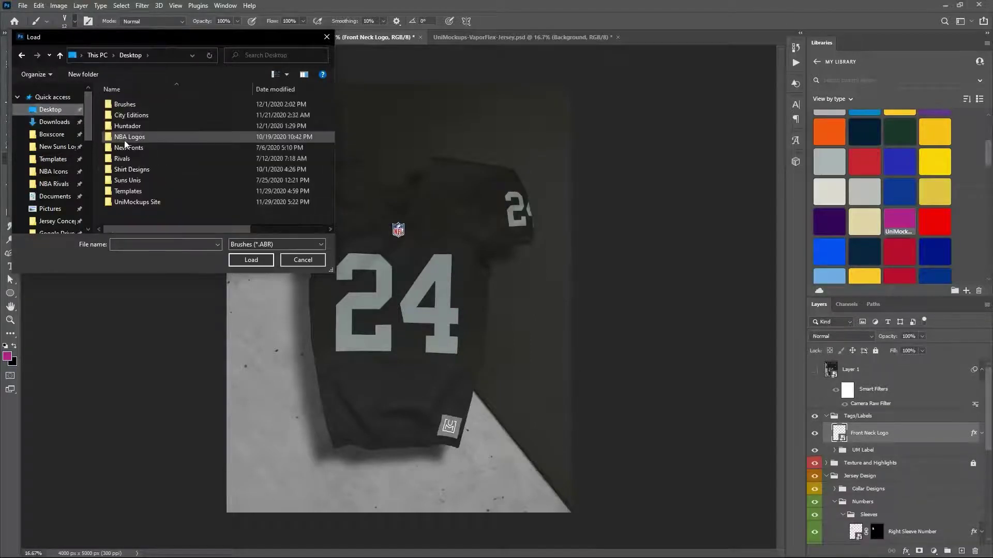
{"action": "double_click", "coordinate": [131, 109]}
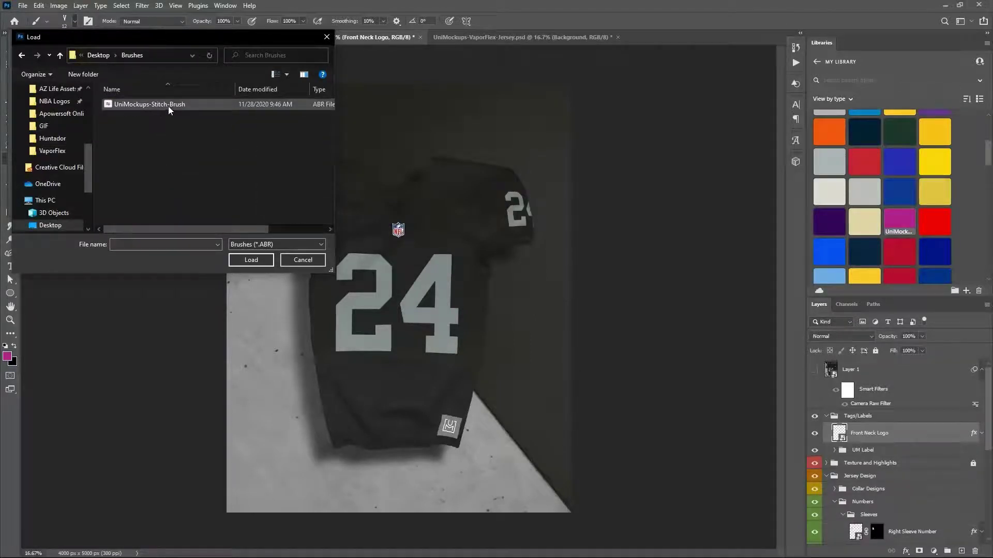
{"action": "left_click", "coordinate": [304, 260]}
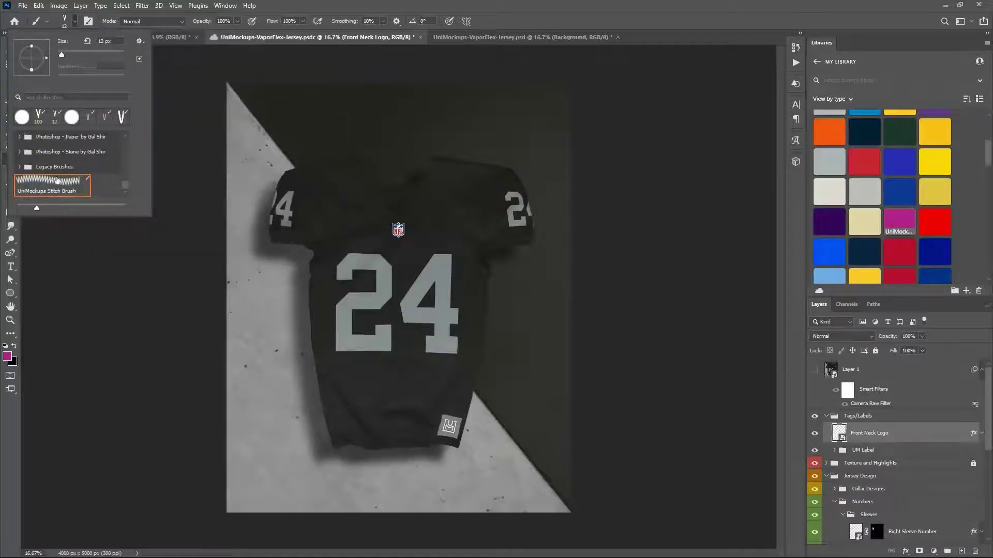
- Close the brush presets and show the Actions panel from the Window menu
{"action": "left_click", "coordinate": [75, 22]}
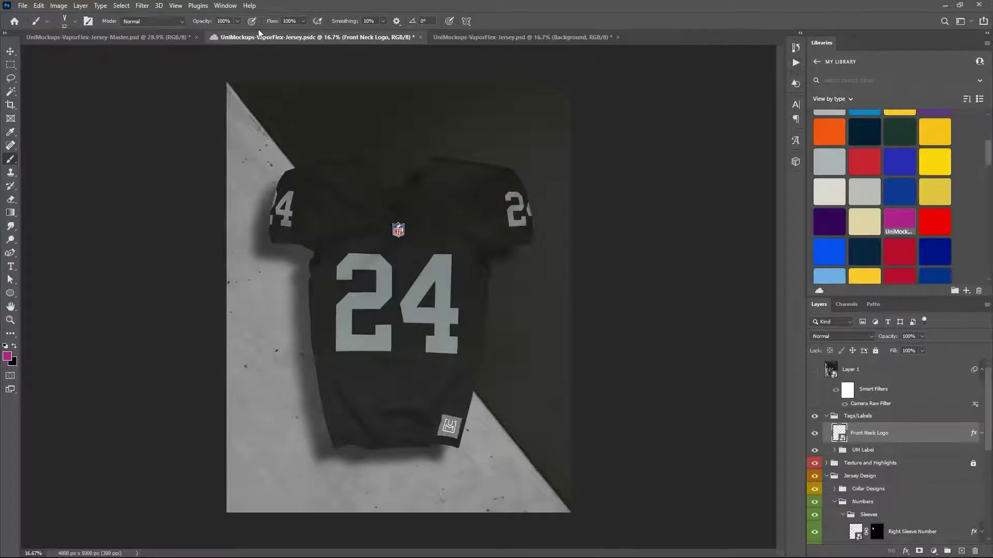
{"action": "left_click", "coordinate": [228, 6]}
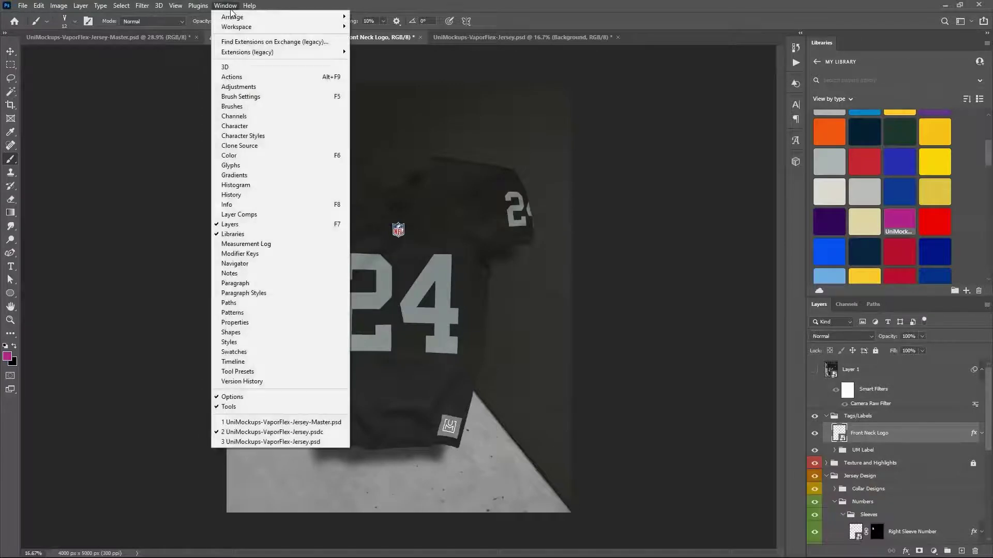
{"action": "left_click", "coordinate": [232, 77]}
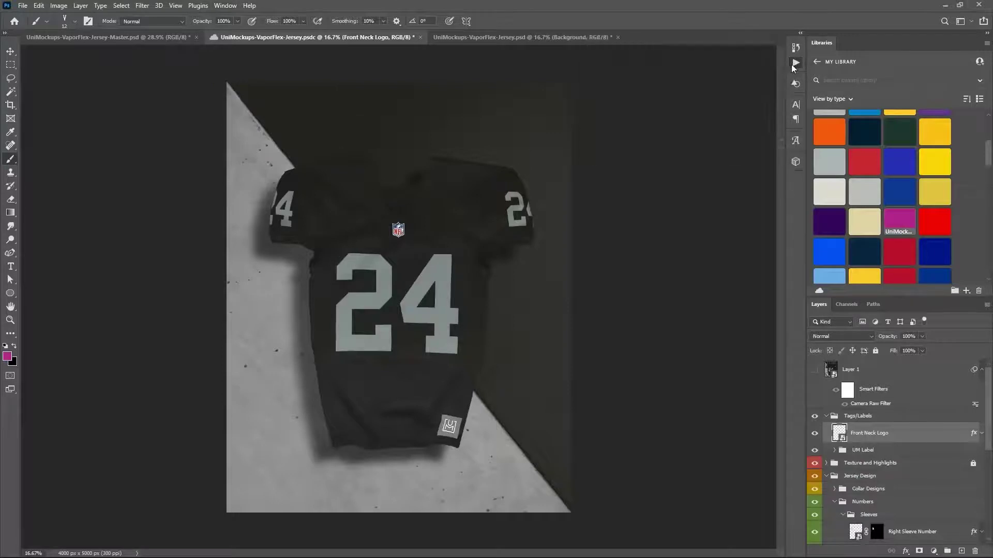
{"action": "left_click", "coordinate": [796, 64]}
{"action": "left_click", "coordinate": [796, 63]}
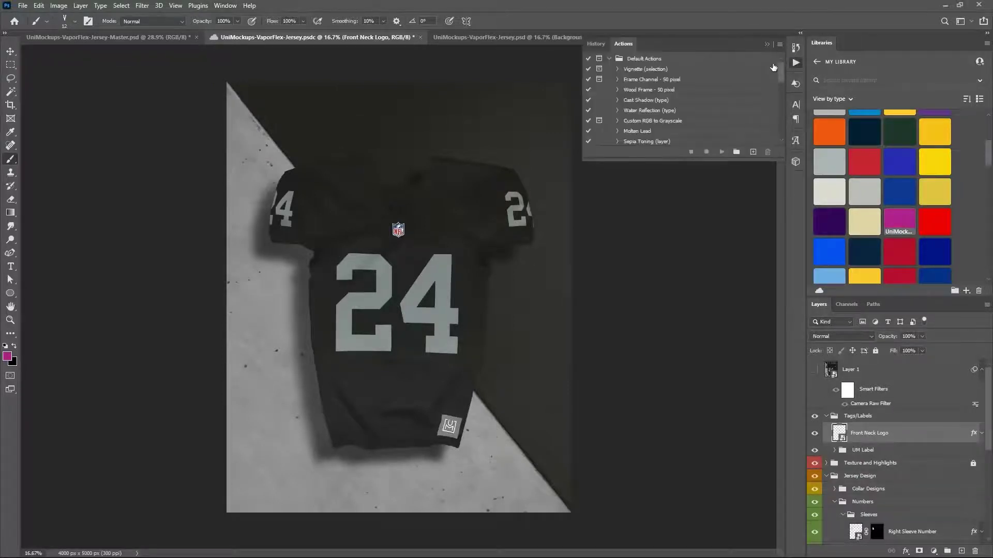
- Cancel Load Actions because UniMockups Stitching Actions is already available, then collapse the Actions panel
{"action": "left_click", "coordinate": [779, 44]}
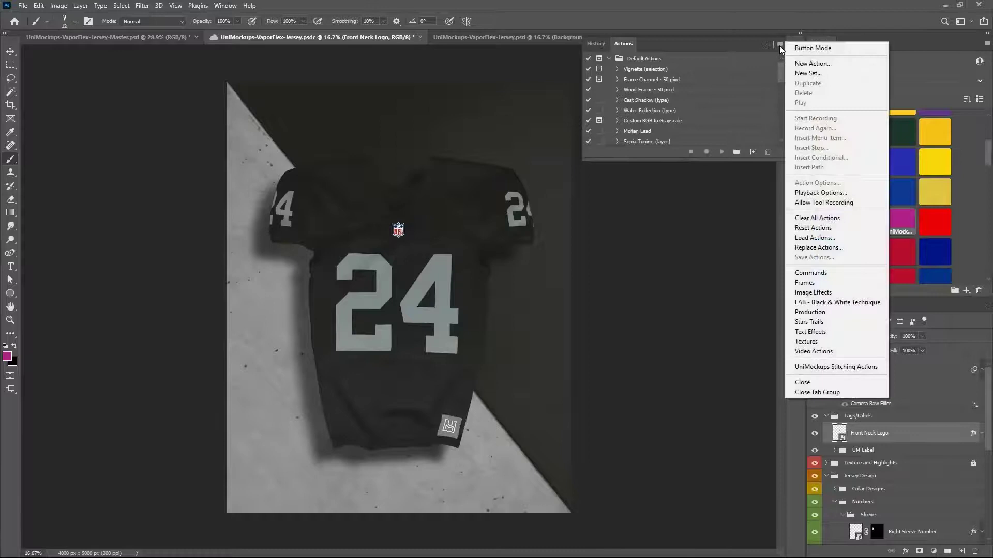
{"action": "left_click", "coordinate": [828, 239]}
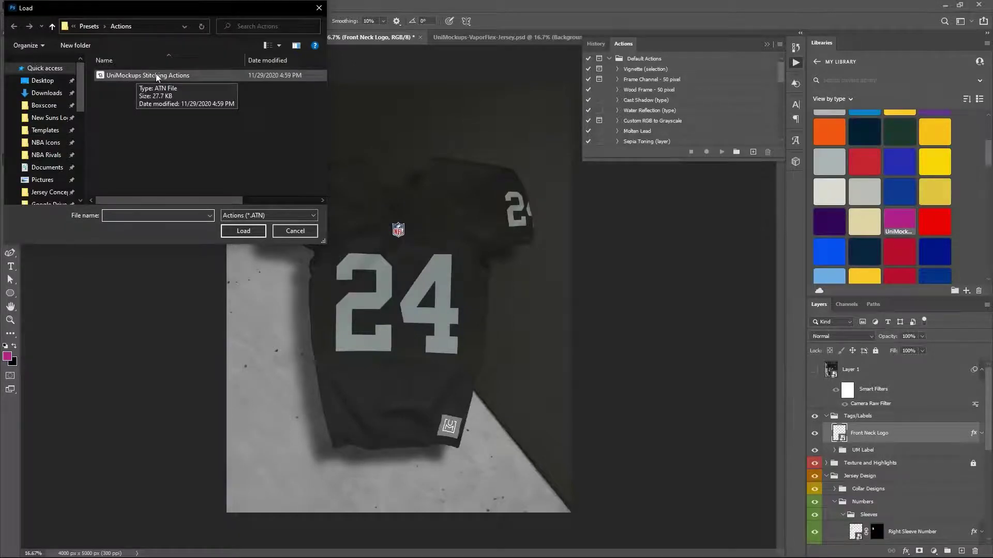
{"action": "left_click", "coordinate": [295, 231]}
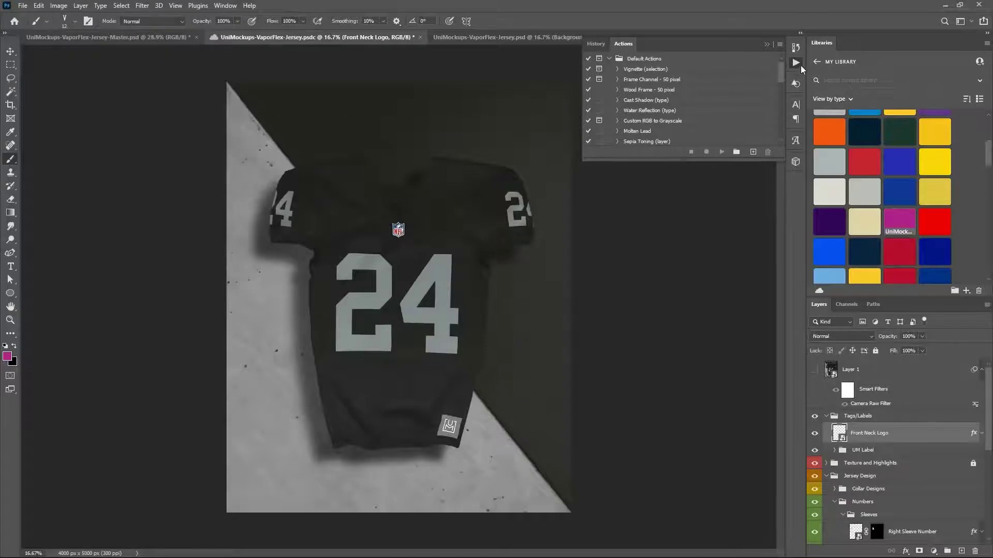
{"action": "left_click", "coordinate": [796, 64]}
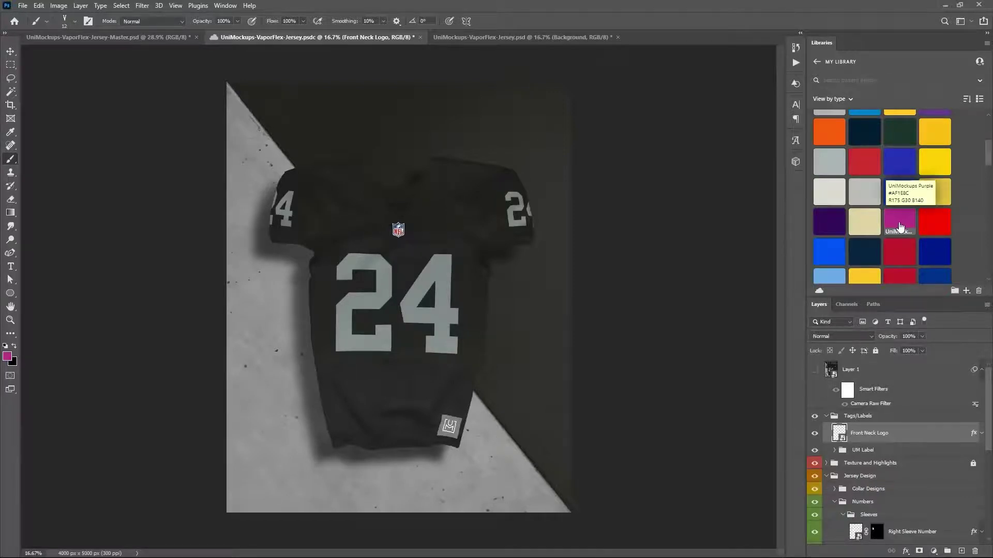
- Drag the UniMockups Purple library swatch onto the toolbar's foreground colour
{"action": "left_click_drag", "start_coordinate": [900, 228], "coordinate": [385, 281]}
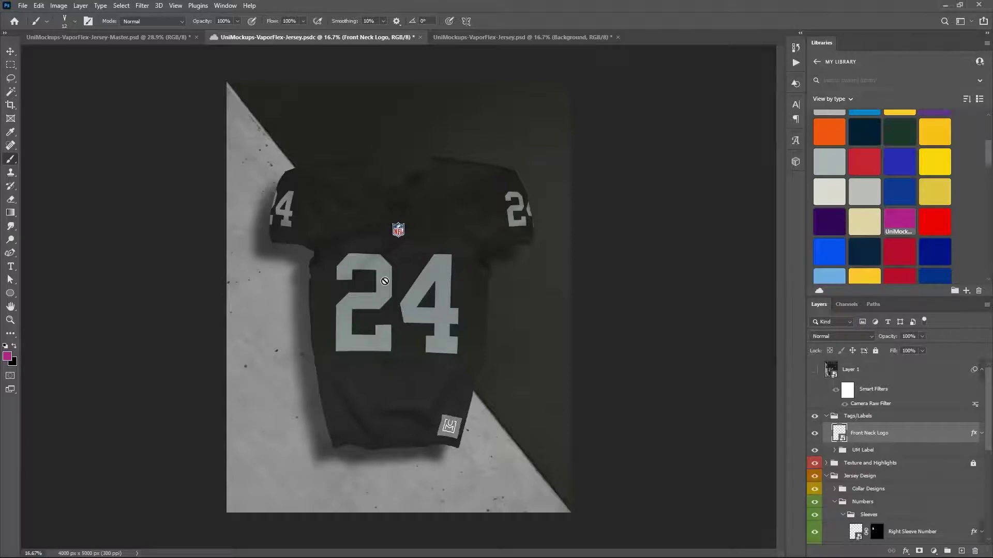
{"action": "left_click_drag", "start_coordinate": [384, 281], "coordinate": [8, 357]}
- Reopen Actions and toggle the Jersey Number High and Low layers to identify the front 24
{"action": "left_click", "coordinate": [797, 65]}
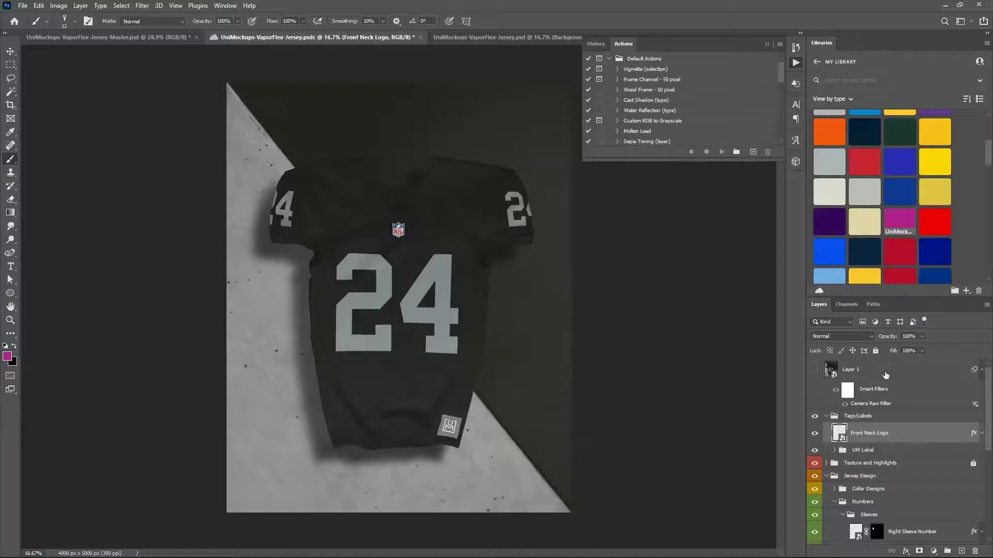
{"action": "scroll", "coordinate": [913, 427], "scroll_direction": "down", "scroll_amount": 5}
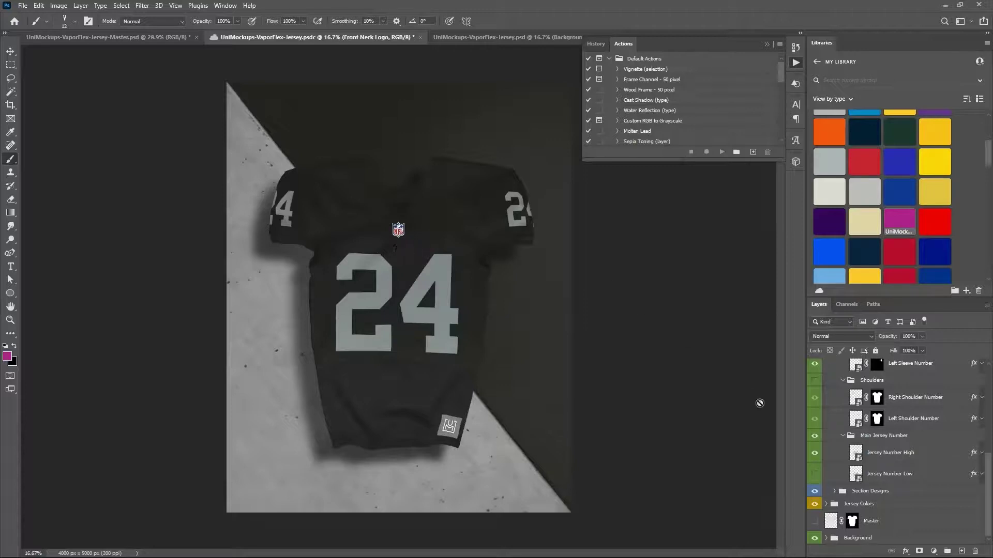
{"action": "left_click", "coordinate": [814, 453]}
{"action": "left_click", "coordinate": [814, 474]}
{"action": "left_click", "coordinate": [814, 477]}
{"action": "left_click", "coordinate": [814, 477]}
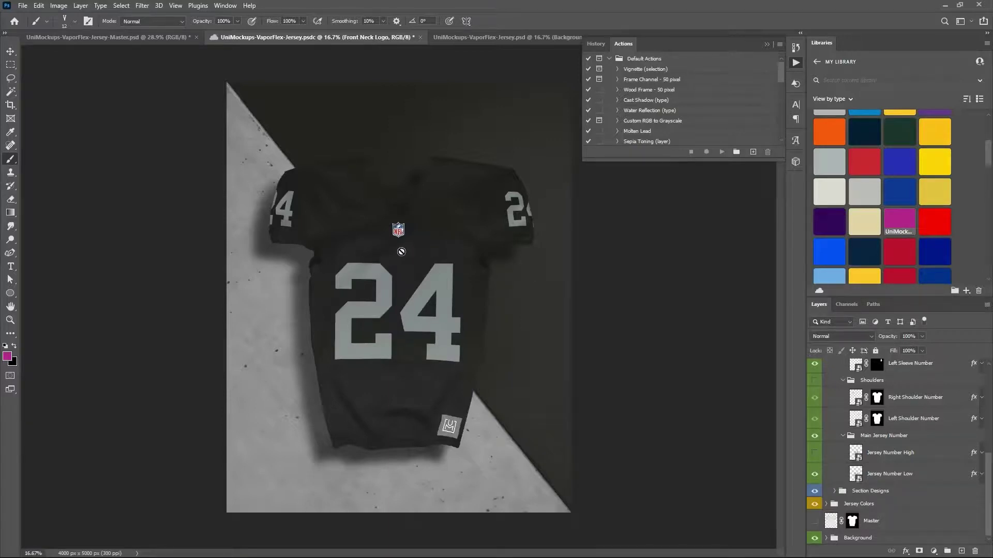
{"action": "left_click", "coordinate": [814, 453]}
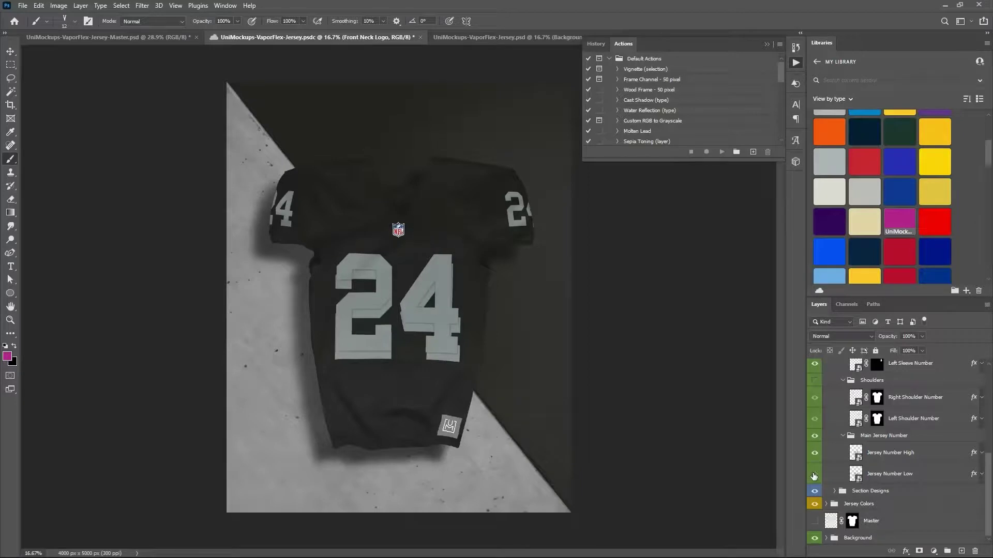
{"action": "left_click", "coordinate": [814, 474]}
- Scroll to UniMockups Stitching Actions and collapse the Stitch Me (Small Stitching) steps
{"action": "scroll", "coordinate": [685, 115], "scroll_direction": "down", "scroll_amount": 5}
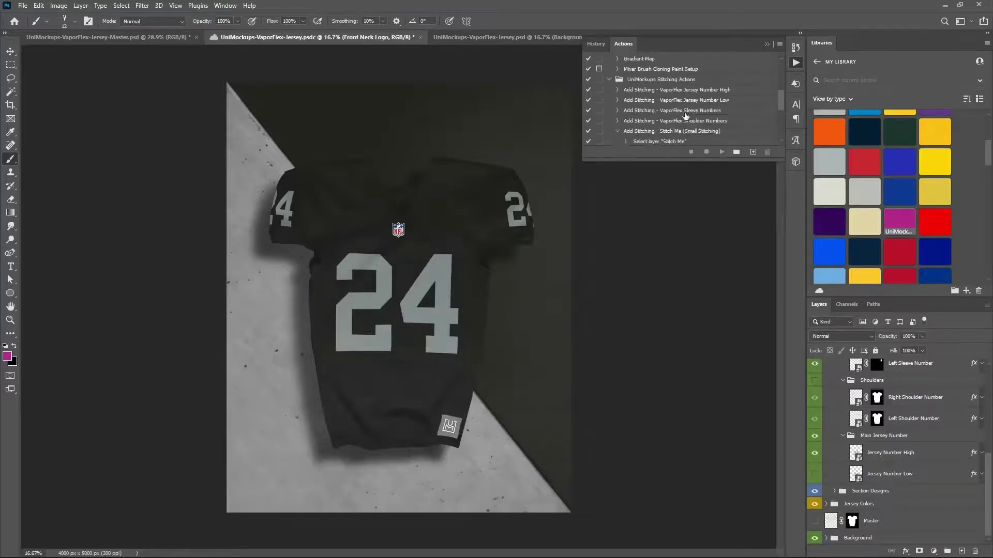
{"action": "scroll", "coordinate": [686, 114], "scroll_direction": "down", "scroll_amount": 3}
{"action": "scroll", "coordinate": [655, 134], "scroll_direction": "up", "scroll_amount": 3}
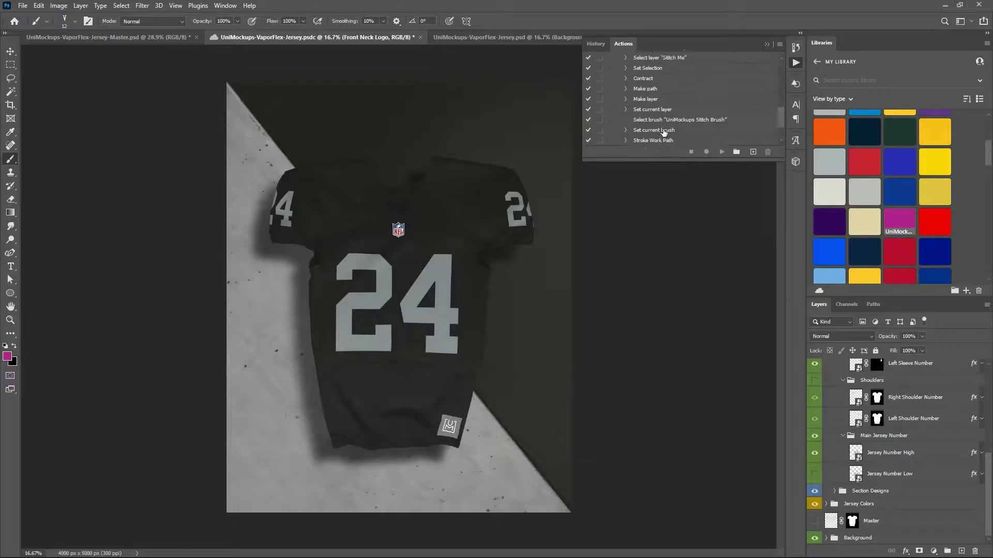
{"action": "left_click", "coordinate": [616, 100]}
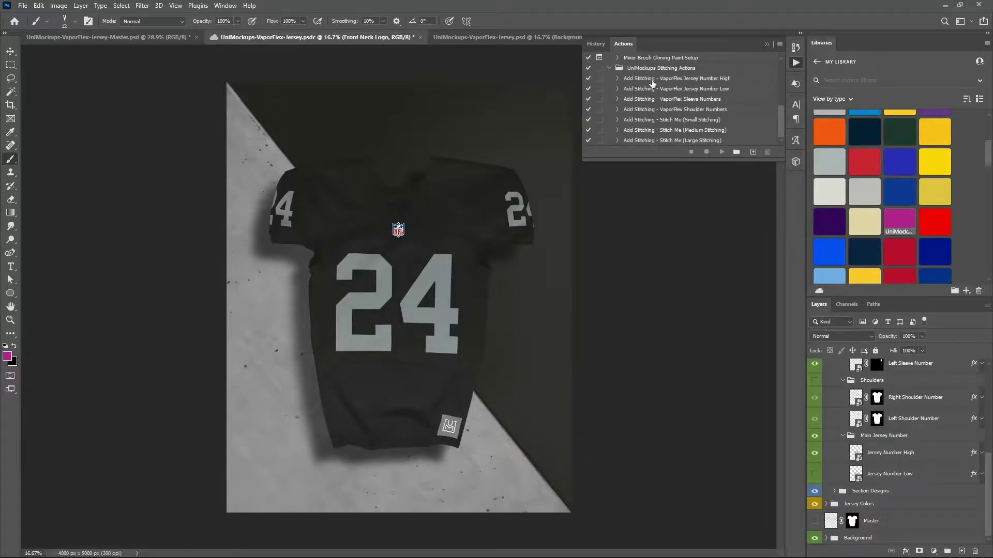
- Run Add Stitching - VaporFlex Jersey Number High on the front 24, inspect it, and fit the jersey on screen
{"action": "left_click", "coordinate": [673, 82]}
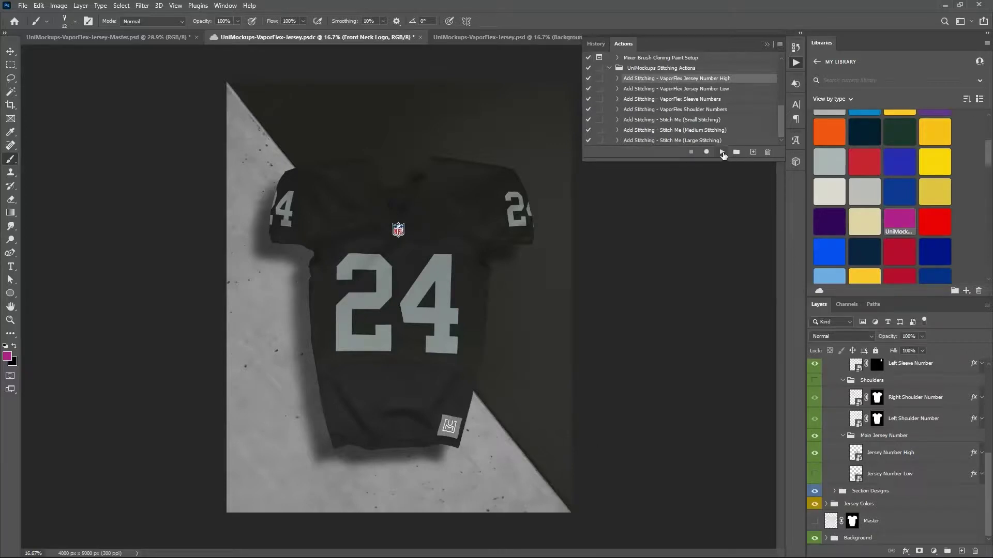
{"action": "left_click", "coordinate": [722, 152]}
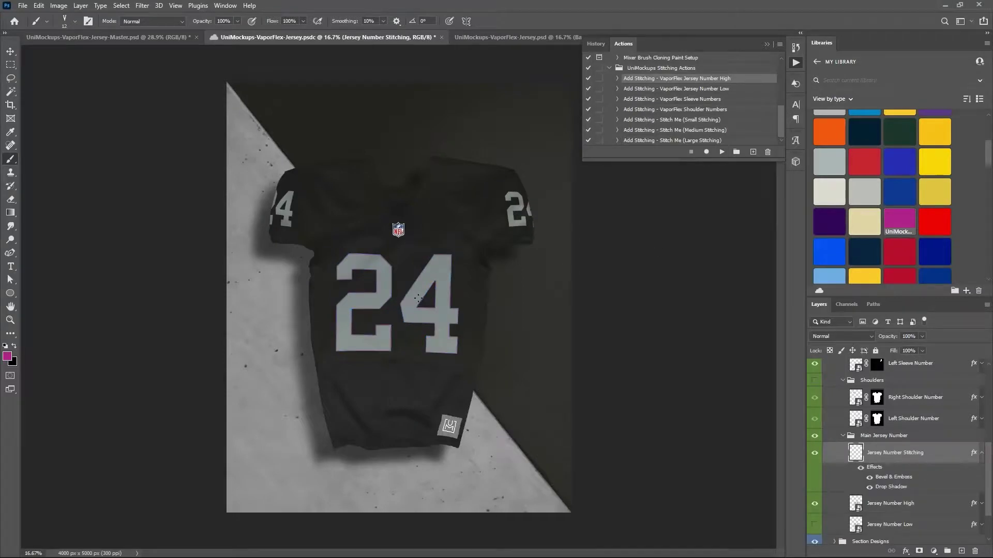
{"action": "scroll", "coordinate": [417, 298], "scroll_direction": "up", "scroll_amount": 2}
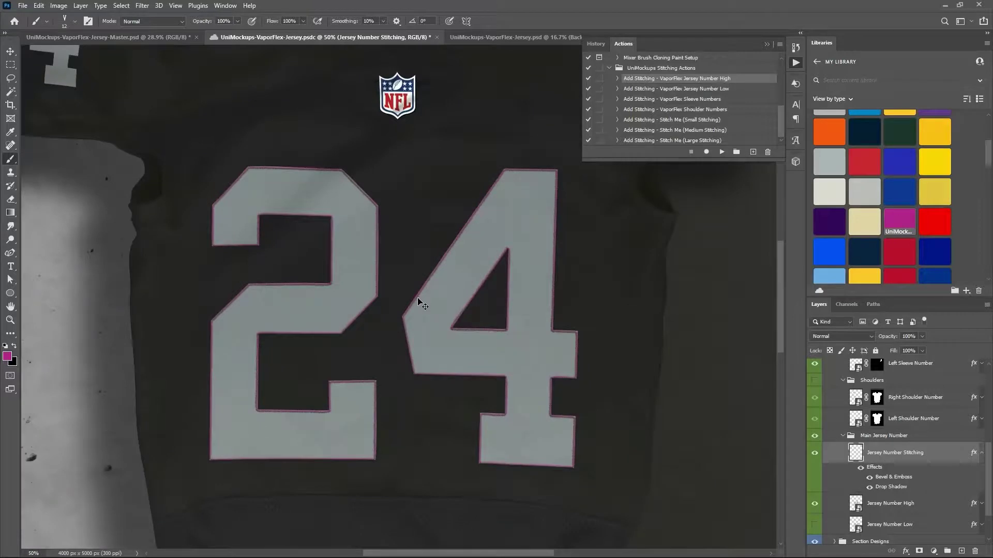
{"action": "scroll", "coordinate": [418, 297], "scroll_direction": "up", "scroll_amount": 2}
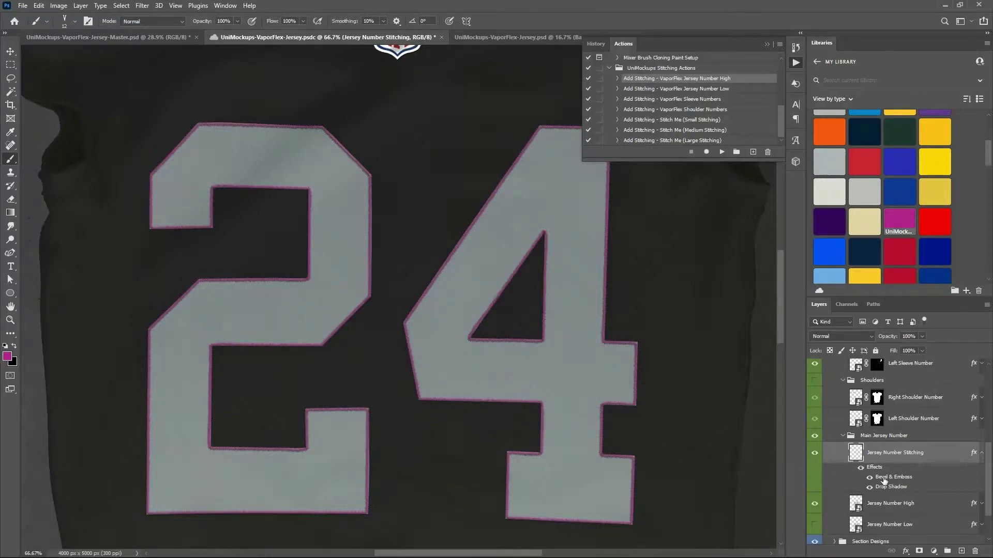
{"action": "left_click", "coordinate": [982, 453]}
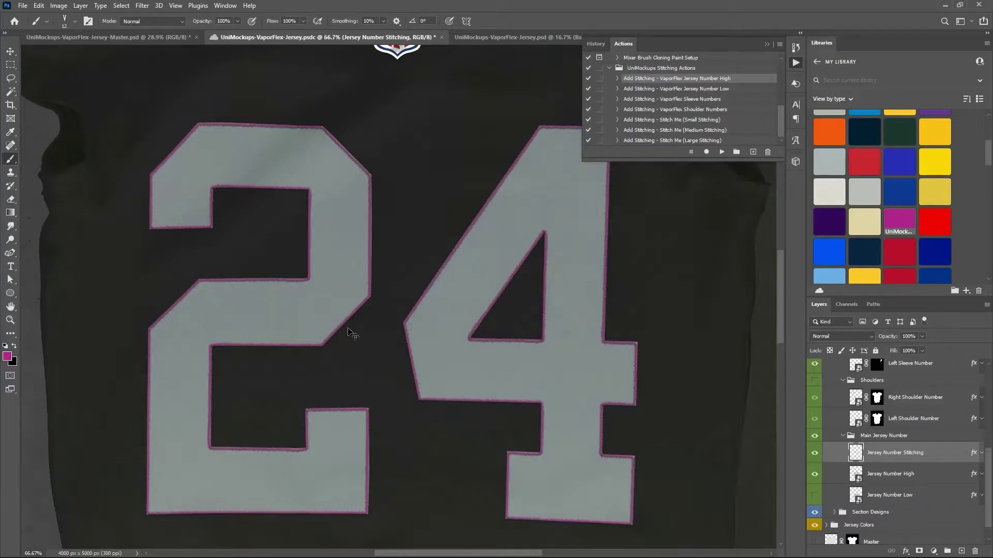
{"action": "key", "text": "ctrl+0"}
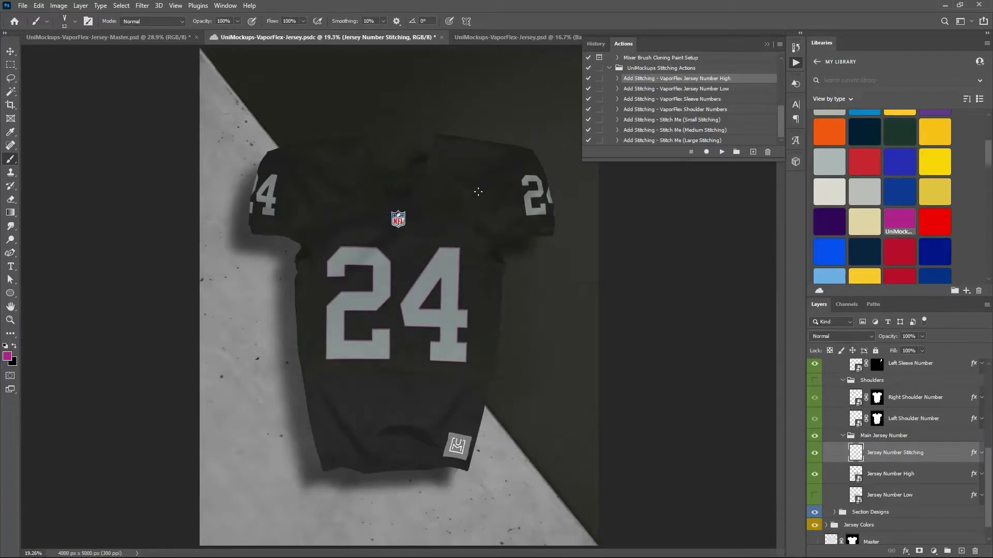
- Save the mockup and run Add Stitching - VaporFlex Sleeve Numbers
{"action": "key", "text": "ctrl+s"}
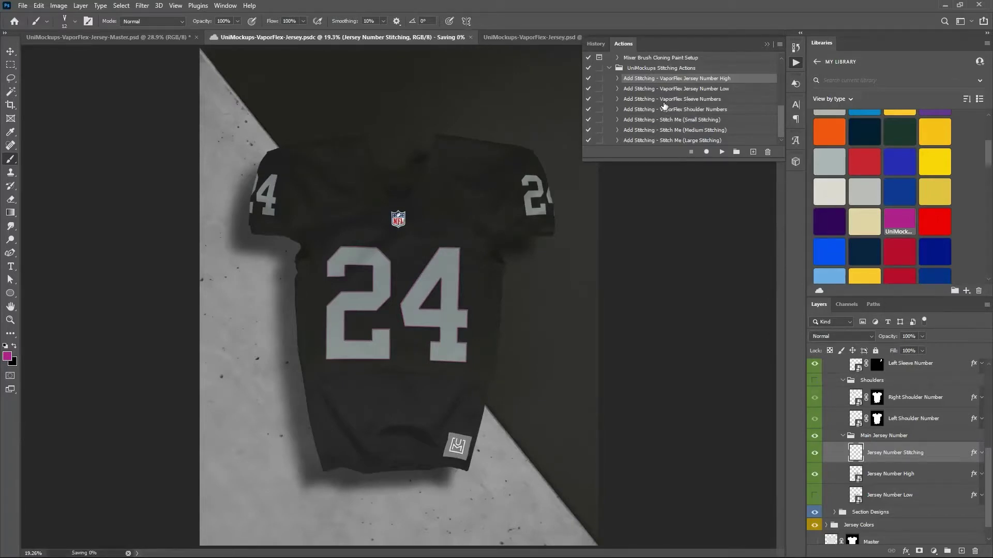
{"action": "left_click", "coordinate": [669, 100]}
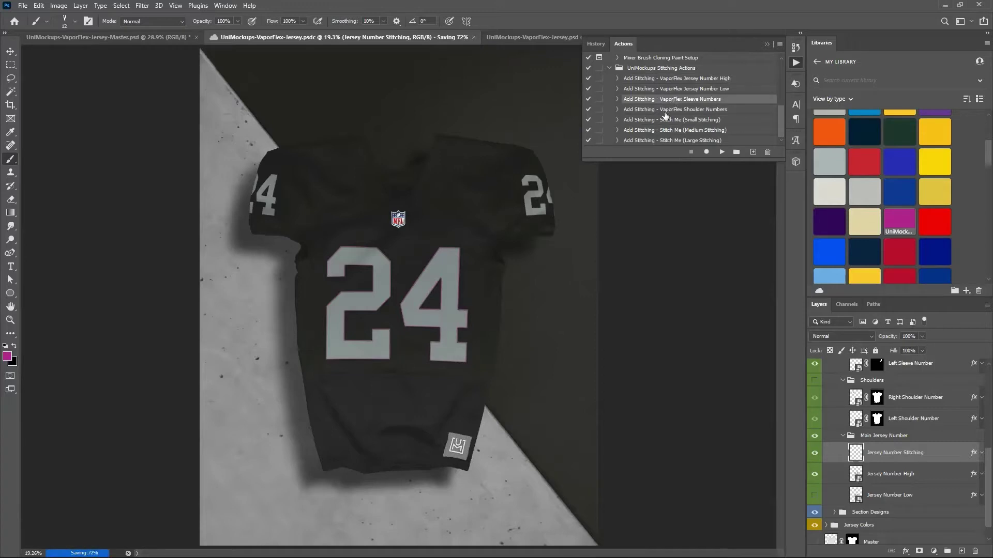
{"action": "left_click", "coordinate": [721, 152]}
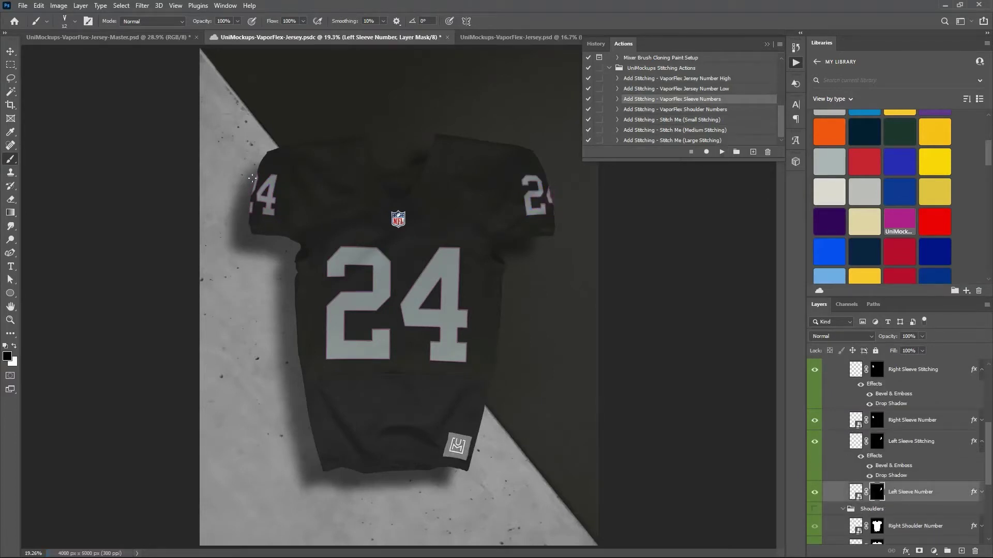
- Zoom and pan to inspect the stitched sleeve 24s and the front 24
{"action": "key", "text": "ctrl+plus"}
{"action": "key", "text": "ctrl+plus"}
{"action": "key", "text": "ctrl+plus"}
{"action": "key", "text": "ctrl+plus"}
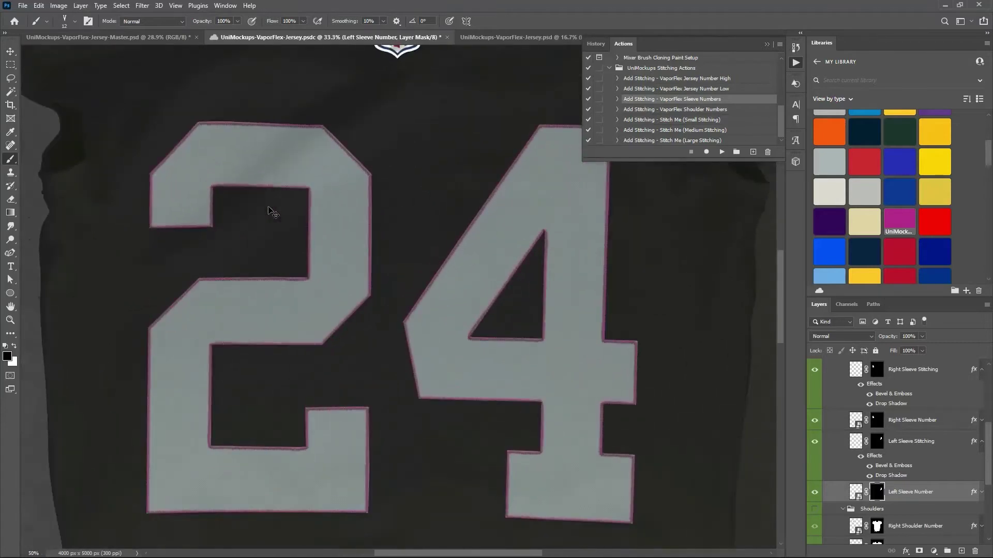
{"action": "scroll", "coordinate": [269, 212], "scroll_direction": "down", "scroll_amount": 1}
{"action": "left_click_drag", "start_coordinate": [131, 93], "coordinate": [398, 277]}
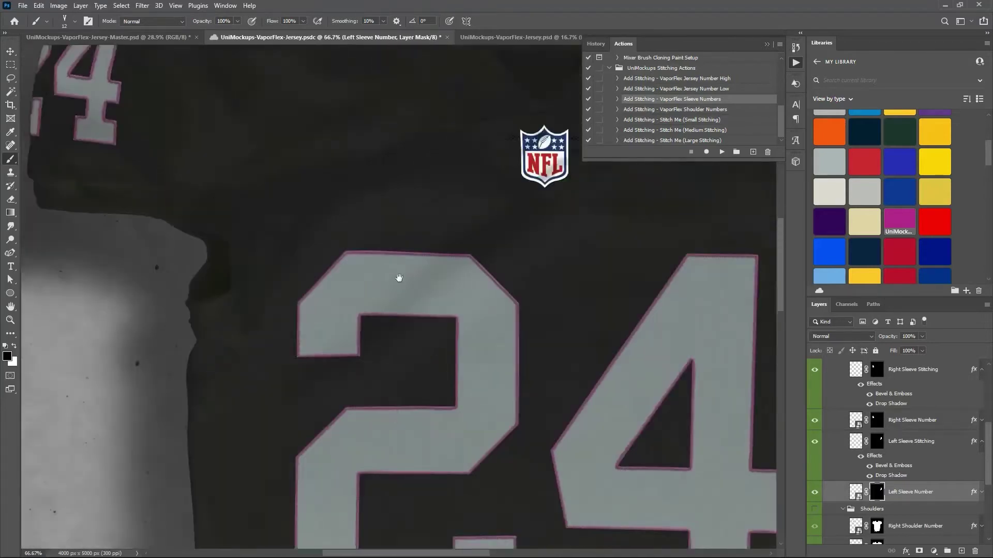
{"action": "scroll", "coordinate": [398, 277], "scroll_direction": "up", "scroll_amount": 2}
{"action": "left_click_drag", "start_coordinate": [567, 227], "coordinate": [351, 239]}
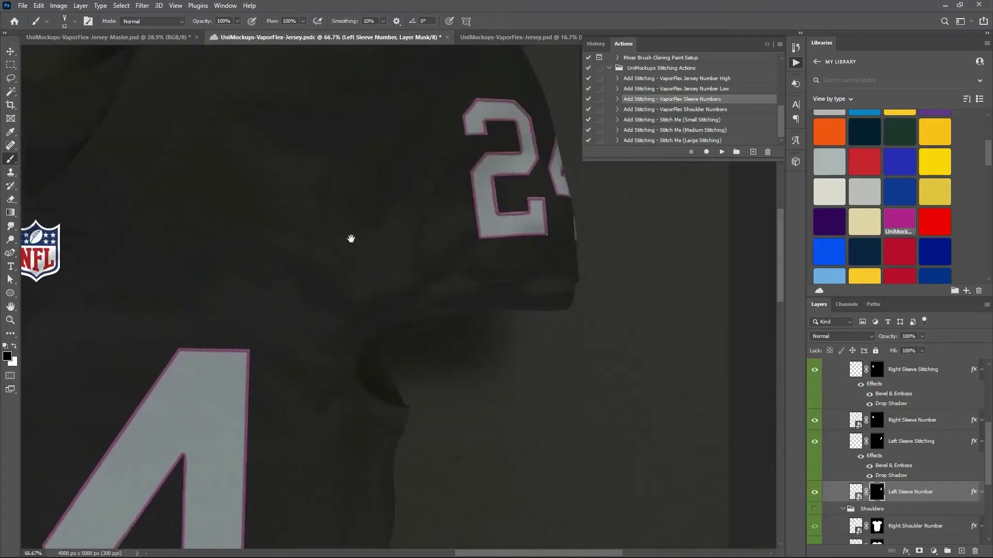
{"action": "left_click_drag", "start_coordinate": [110, 273], "coordinate": [455, 269]}
{"action": "left_click_drag", "start_coordinate": [281, 295], "coordinate": [406, 269]}
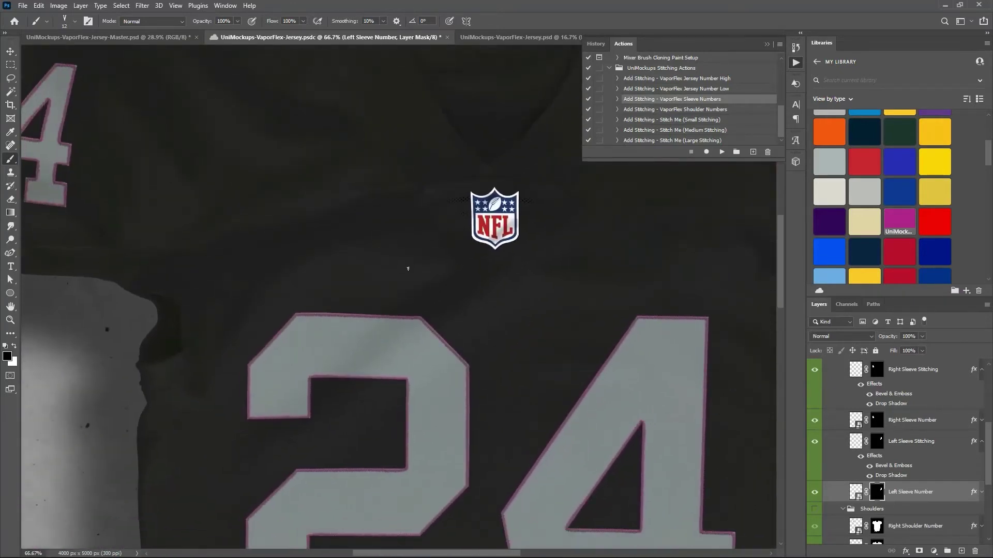
{"action": "scroll", "coordinate": [408, 268], "scroll_direction": "down", "scroll_amount": 4}
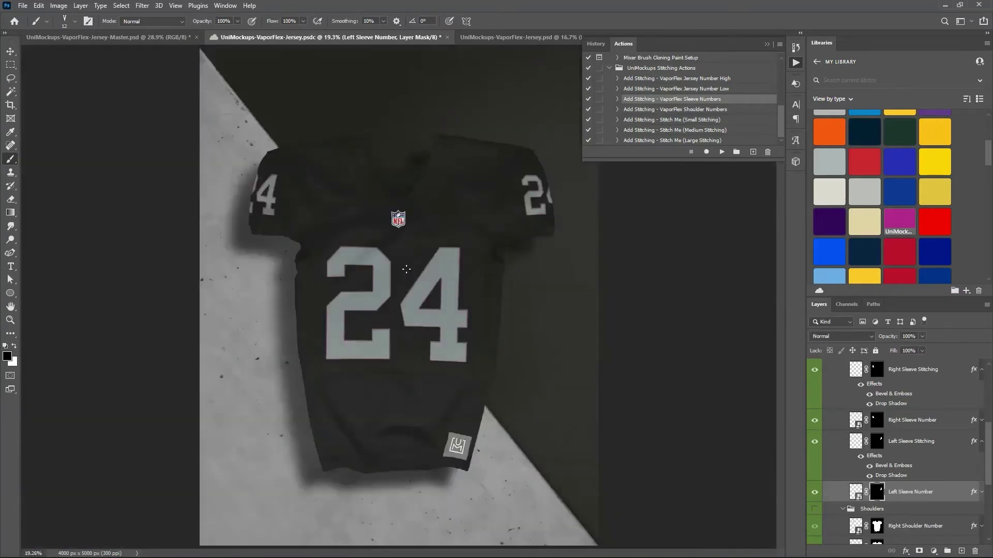